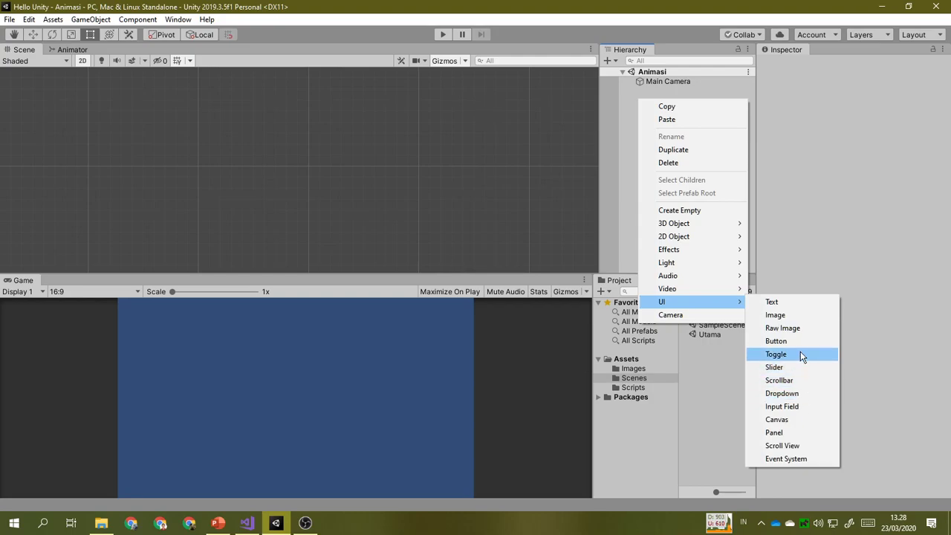
# Add a UI Button to the Animasi scene and set its Button component's Transition to Animation.
pyautogui.click(796, 343)
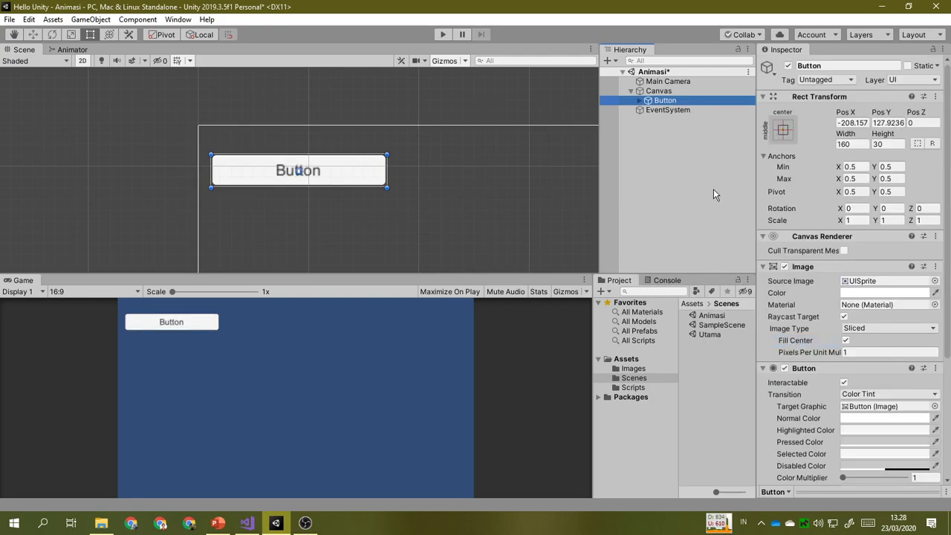
pyautogui.scroll(-3, 814, 205)
pyautogui.scroll(-2, 813, 205)
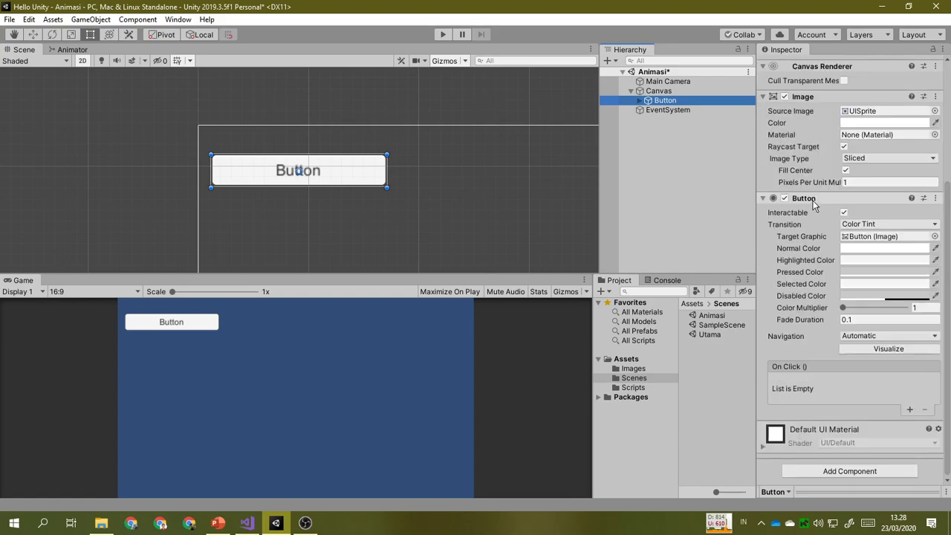
pyautogui.click(880, 226)
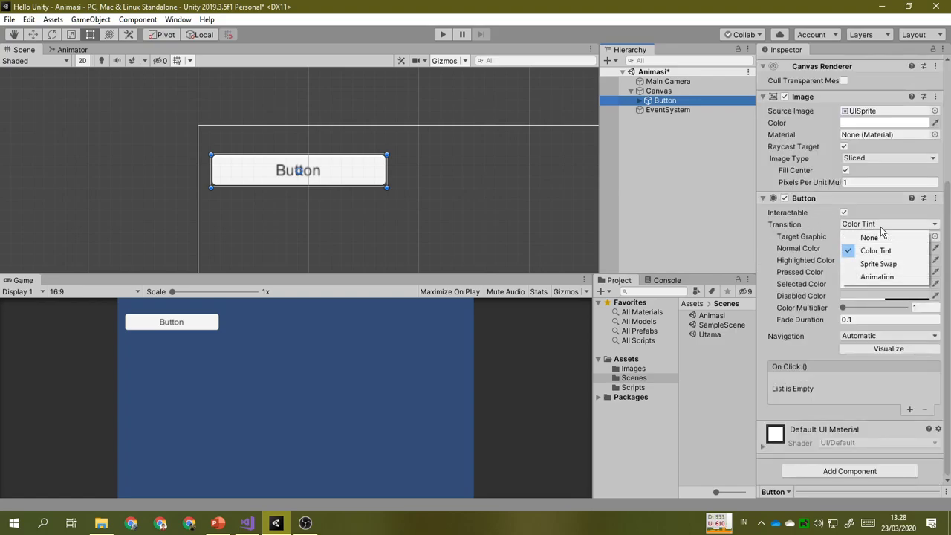
pyautogui.click(909, 277)
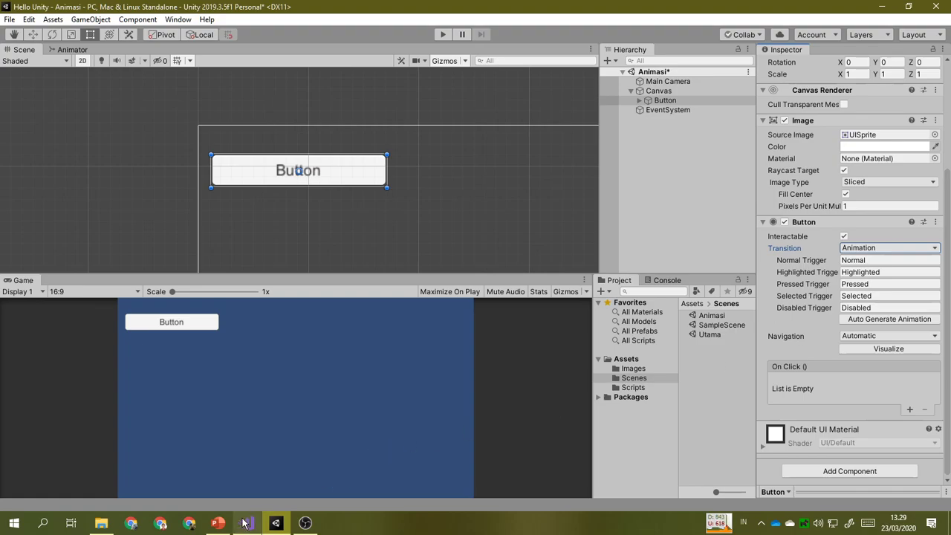
# Switch to PowerPoint, read the Button Transition slides on generating the animation controller, and return to Unity.
pyautogui.click(217, 524)
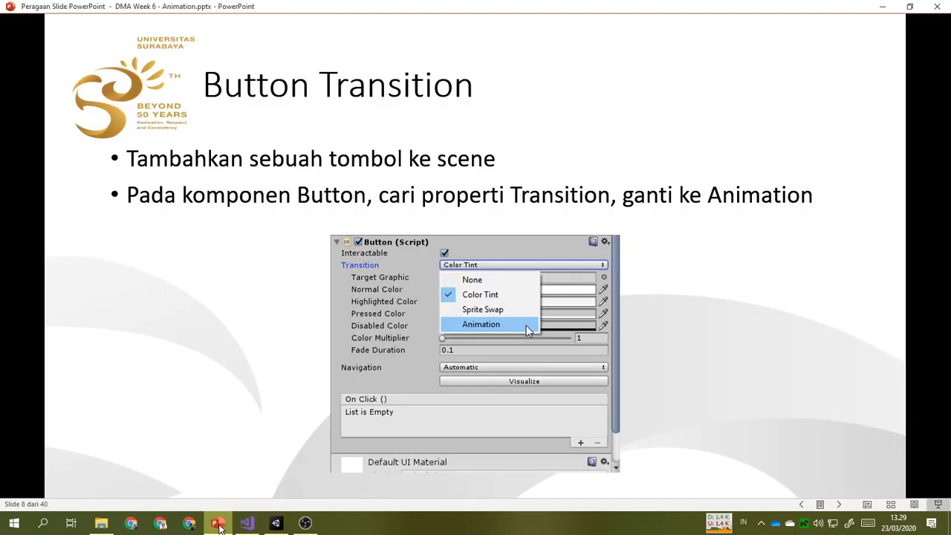
pyautogui.click(303, 407)
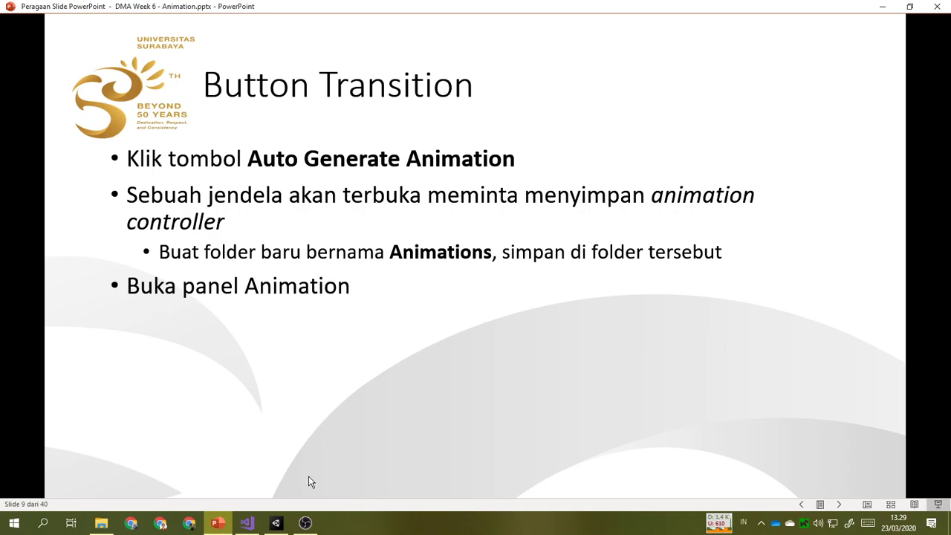
pyautogui.click(275, 523)
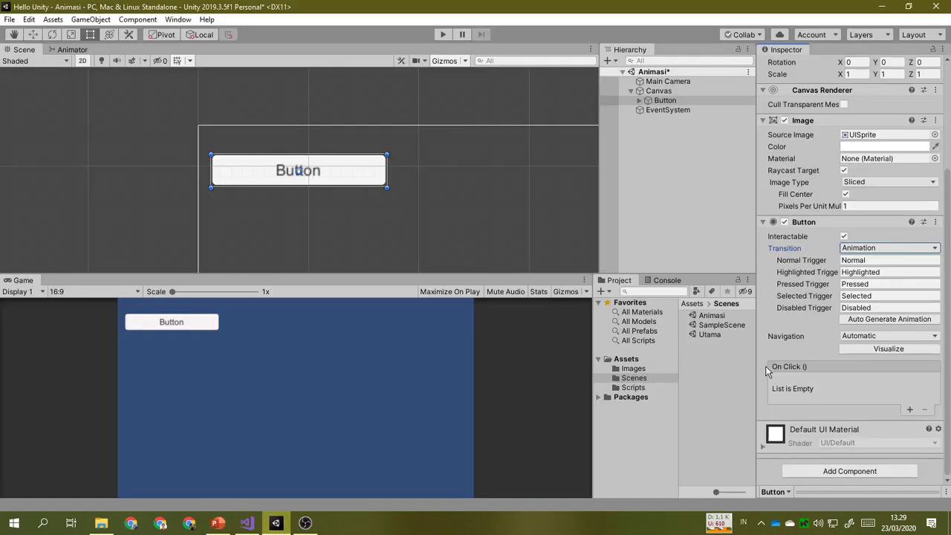
# Auto-generate the button's animation, saving Button.controller in a new Animations folder inside Assets.
pyautogui.click(868, 319)
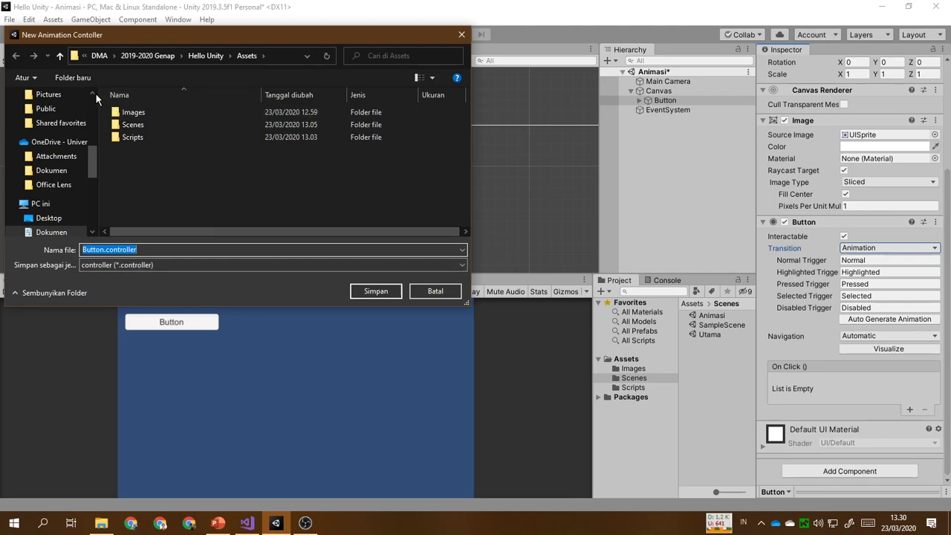
pyautogui.click(73, 77)
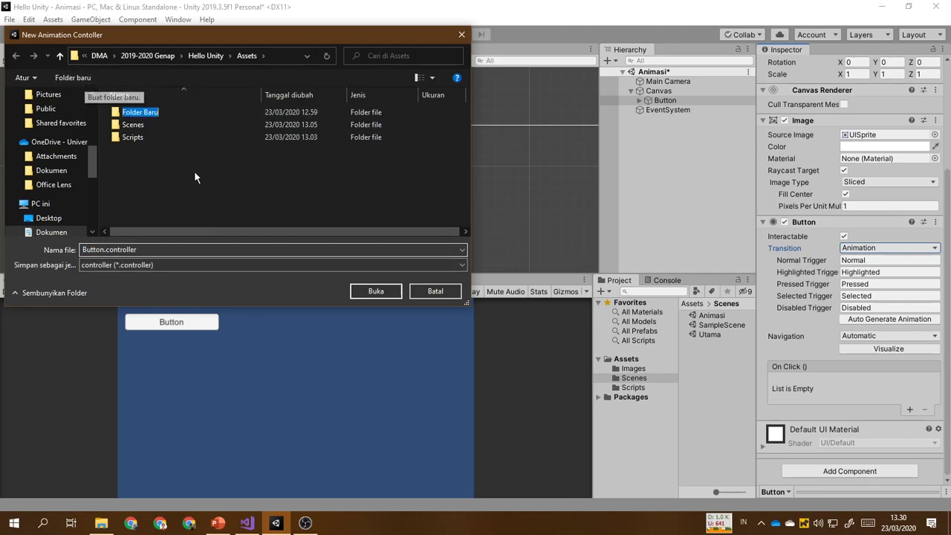
pyautogui.write('Animations')
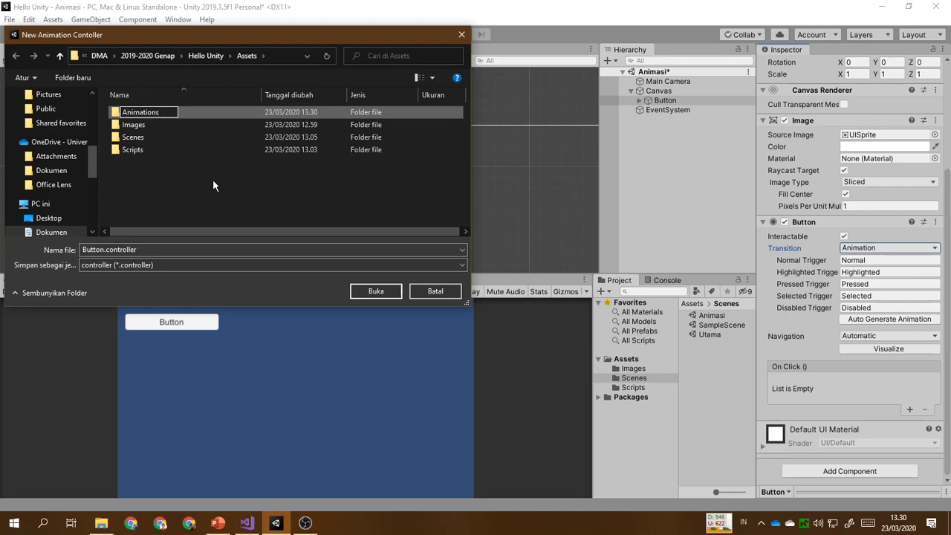
pyautogui.press('Return')
pyautogui.doubleClick(166, 113)
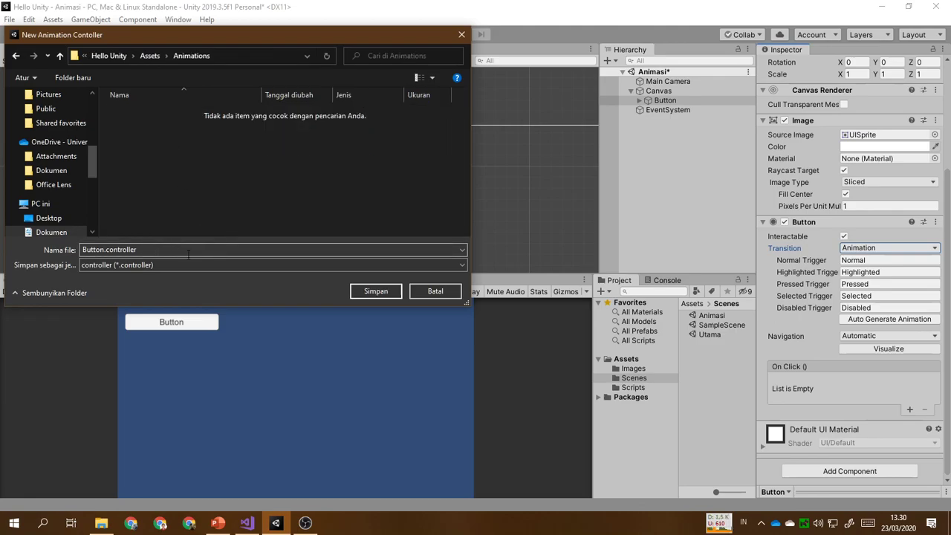
pyautogui.click(366, 291)
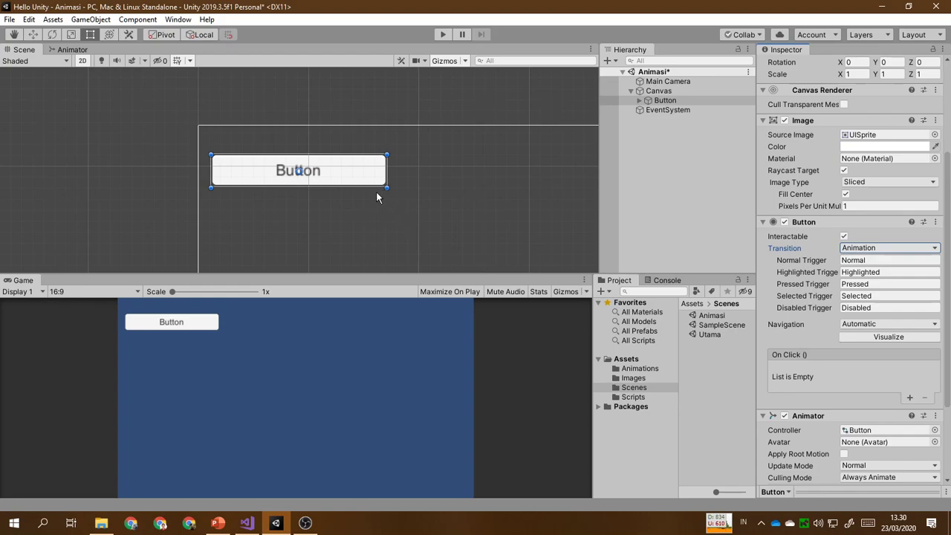
# Open the Animation window for the Button object and move it below the button in the scene view.
pyautogui.click(669, 102)
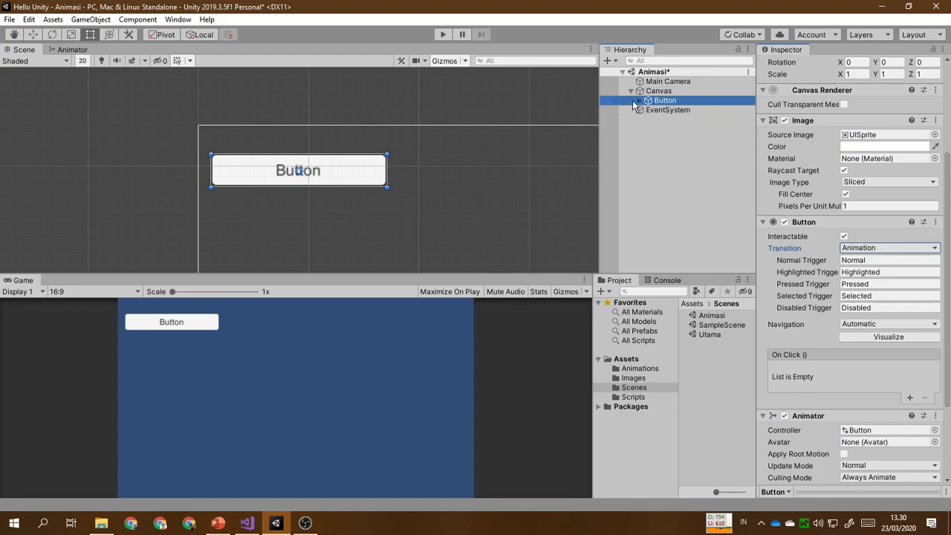
pyautogui.click(177, 20)
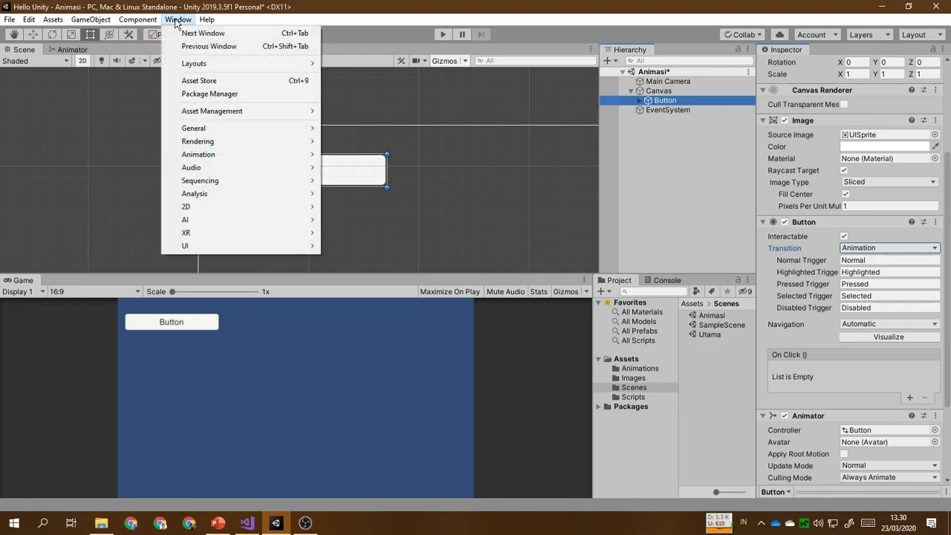
pyautogui.moveTo(238, 154)
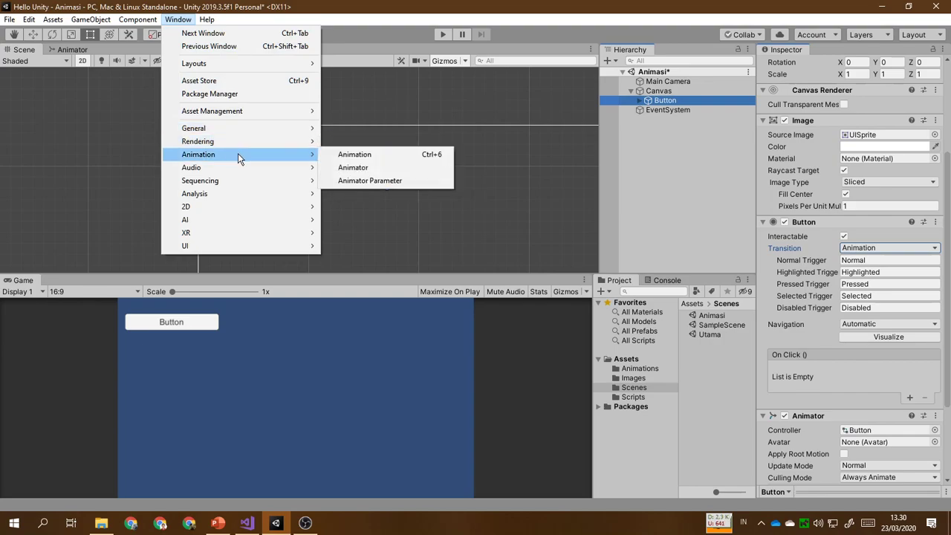
pyautogui.click(392, 154)
pyautogui.moveTo(384, 78); pyautogui.dragTo(375, 200)
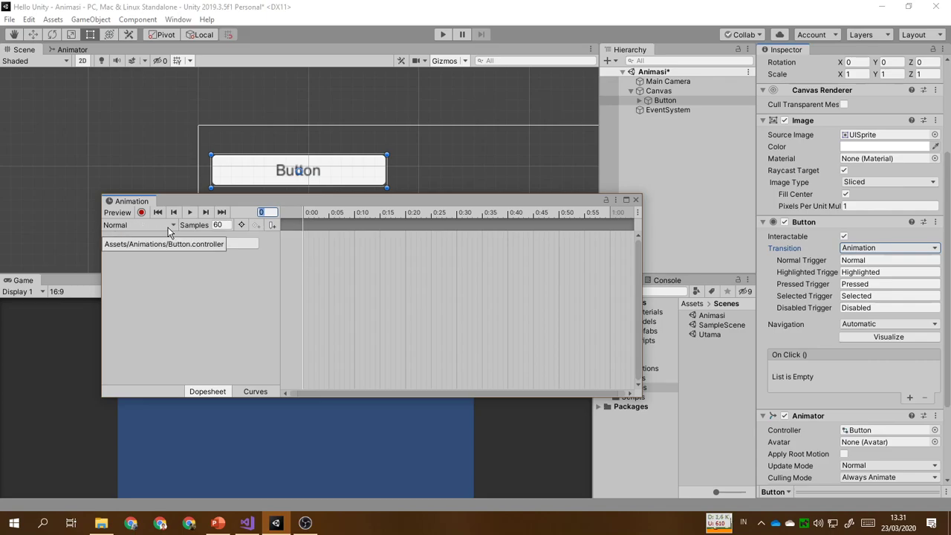
# Examine the button's list of animation clips and the Samples setting in the Animation window.
pyautogui.click(169, 225)
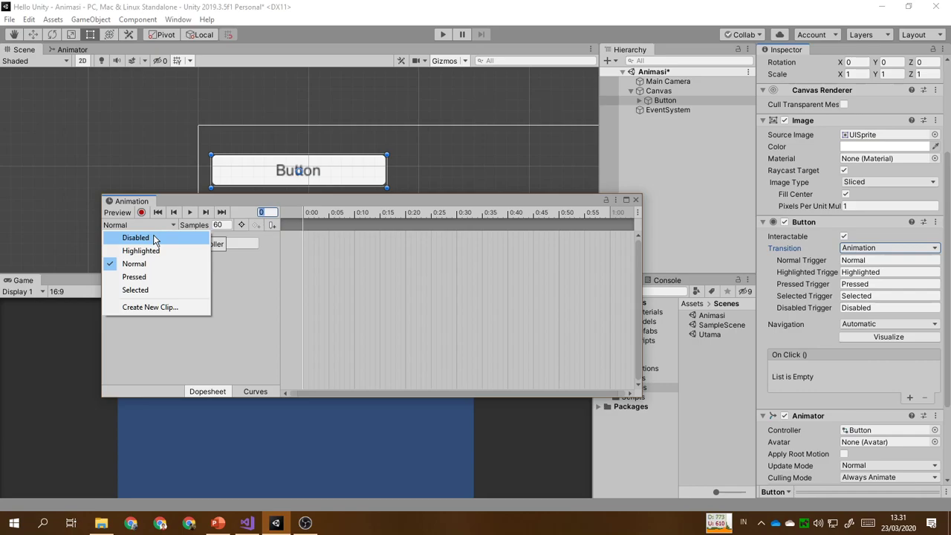
pyautogui.click(223, 201)
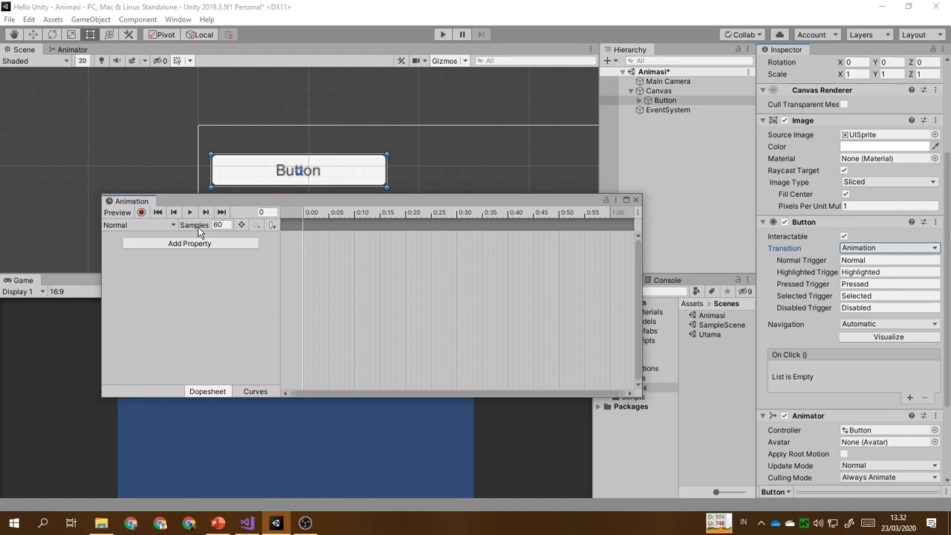
pyautogui.click(221, 225)
# Switch to PowerPoint, read the Animation window and Highlighted slides, and return to Unity.
pyautogui.click(218, 524)
pyautogui.click(462, 158)
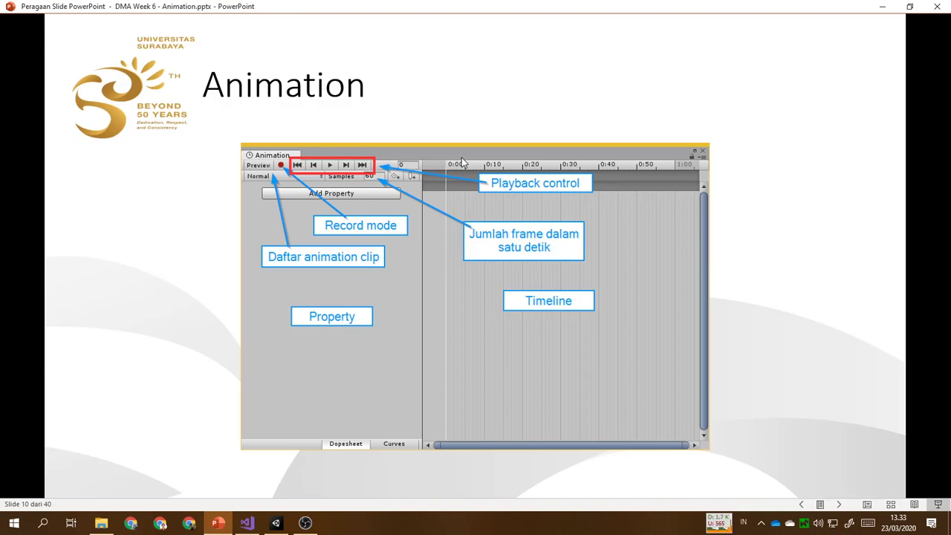
pyautogui.press('Right')
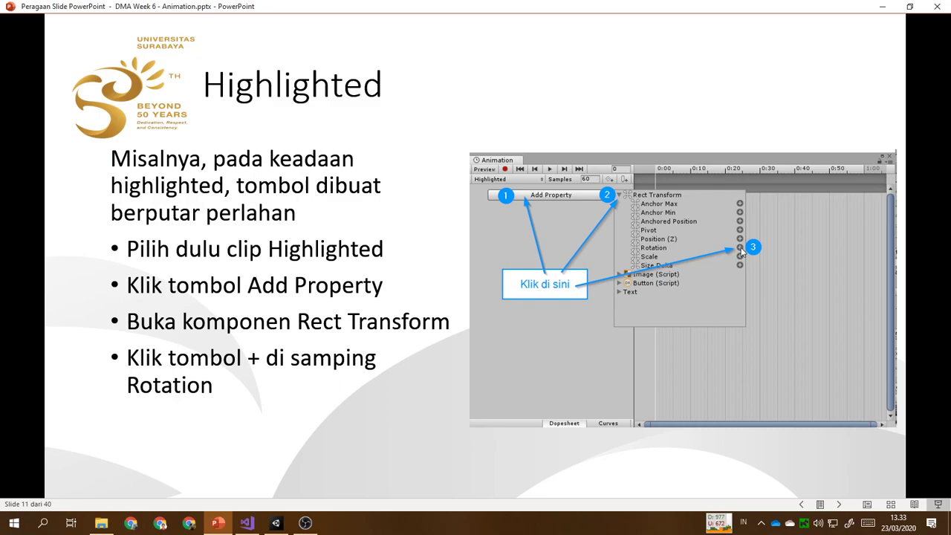
pyautogui.click(276, 523)
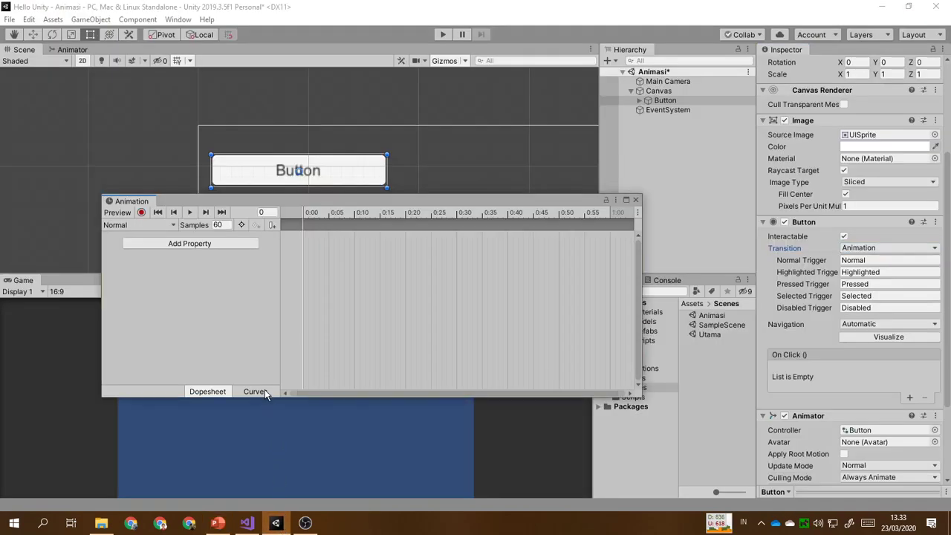
# Add the Rect Transform Rotation property to the Highlighted clip and expand it into its X, Y and Z values.
pyautogui.click(164, 224)
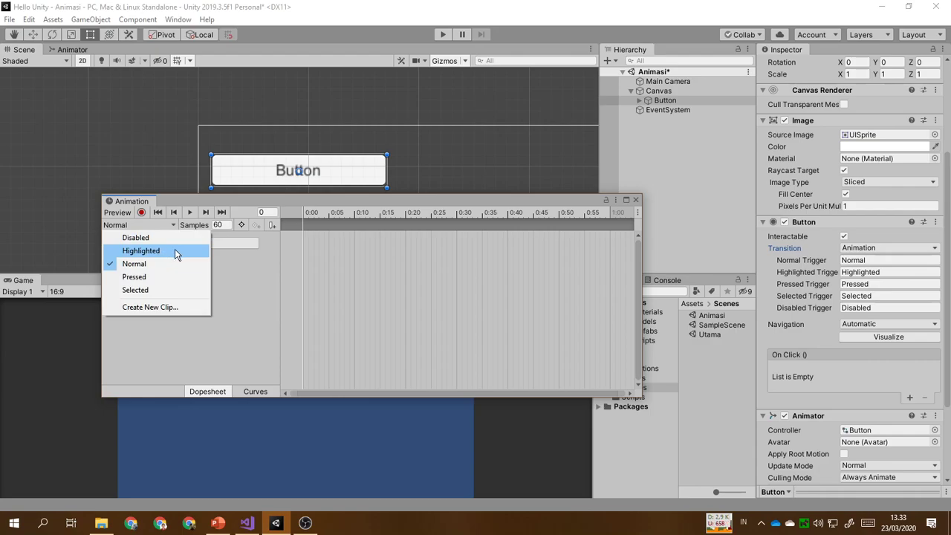
pyautogui.click(174, 252)
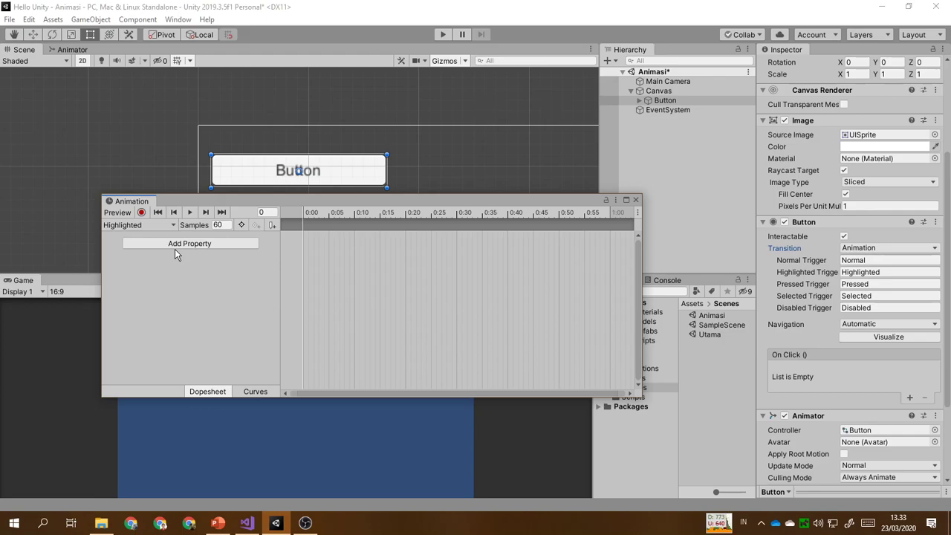
pyautogui.click(222, 247)
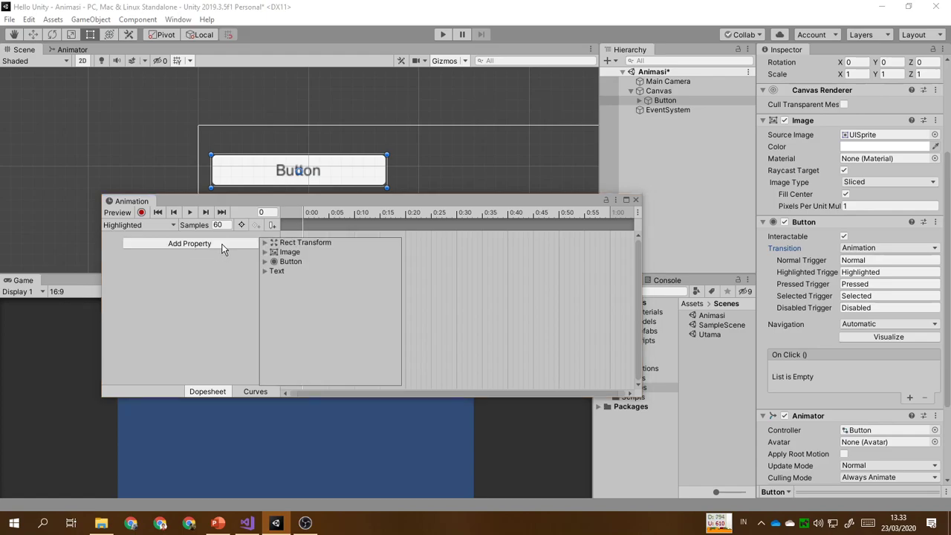
pyautogui.click(264, 242)
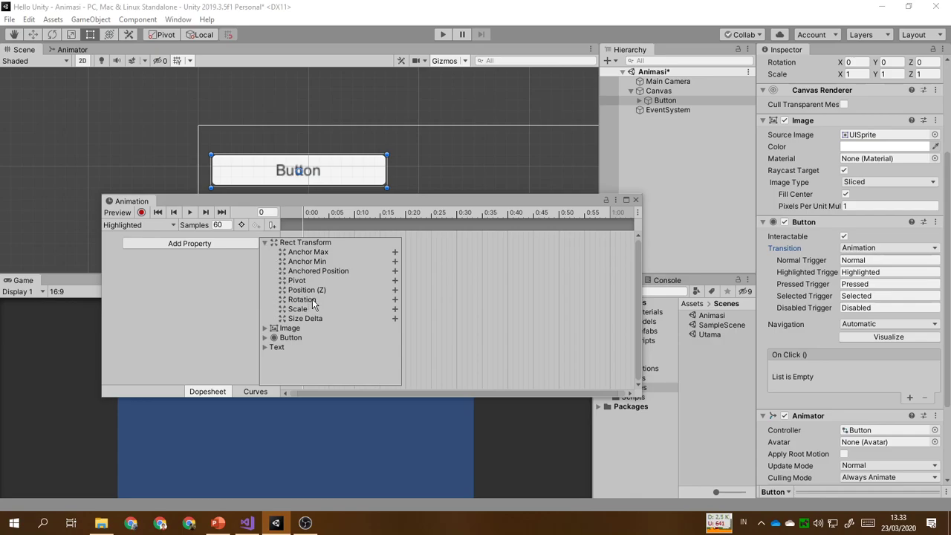
pyautogui.click(395, 299)
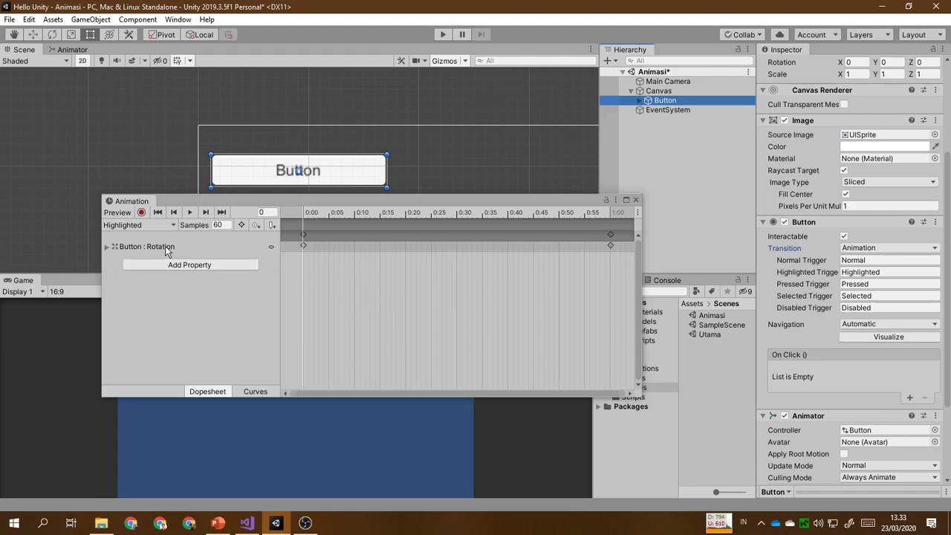
pyautogui.click(107, 246)
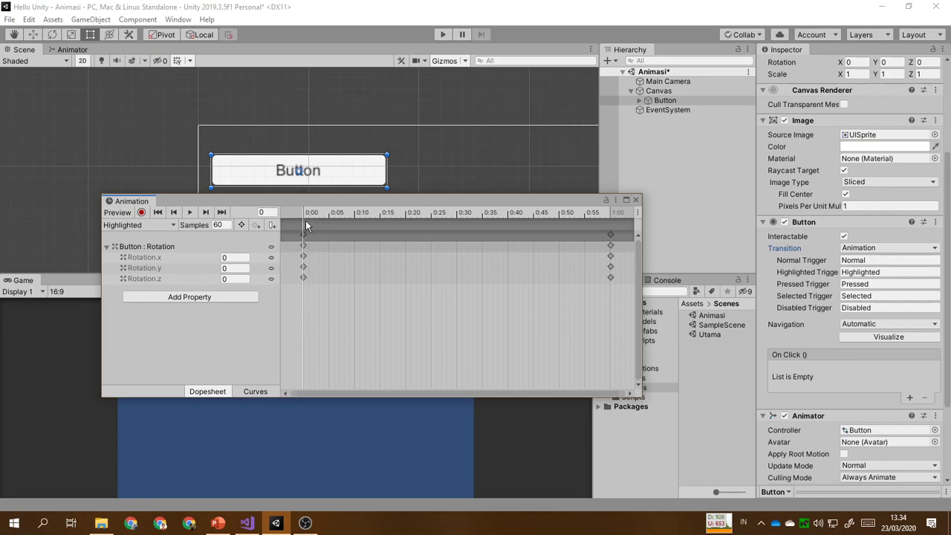
# Set Rotation.z to 360 on the Highlighted clip's keyframe at frame 60.
pyautogui.moveTo(304, 215); pyautogui.dragTo(609, 212)
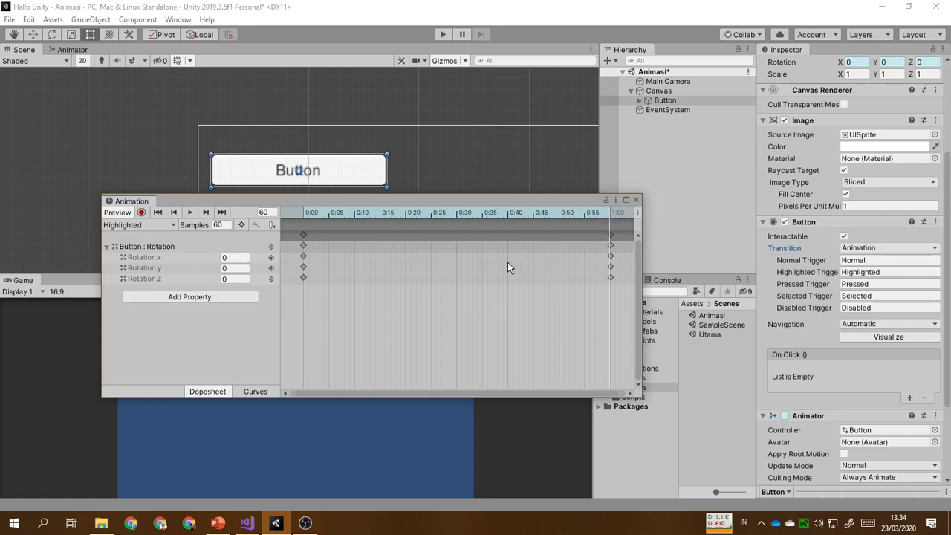
pyautogui.click(234, 268)
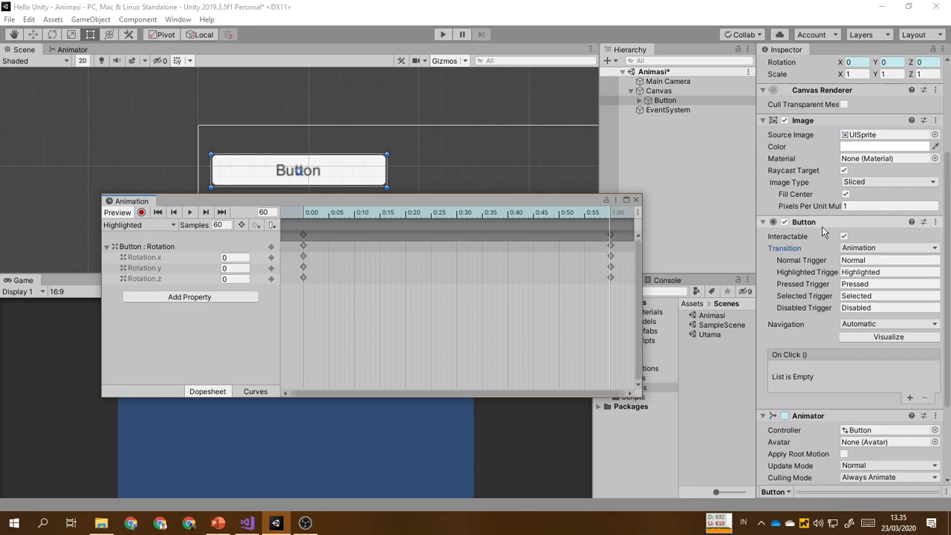
pyautogui.scroll(4, 824, 233)
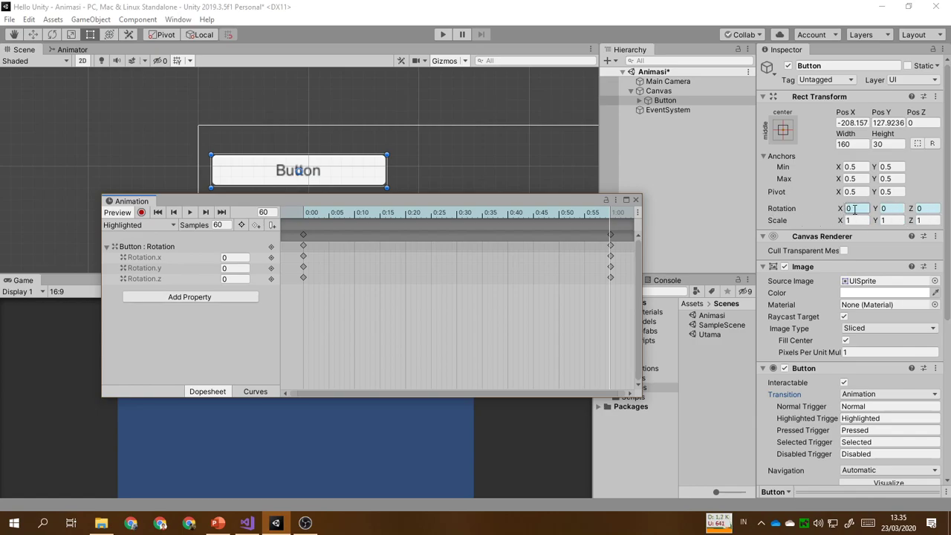
pyautogui.click(922, 208)
pyautogui.click(913, 209)
pyautogui.moveTo(428, 205); pyautogui.dragTo(434, 254)
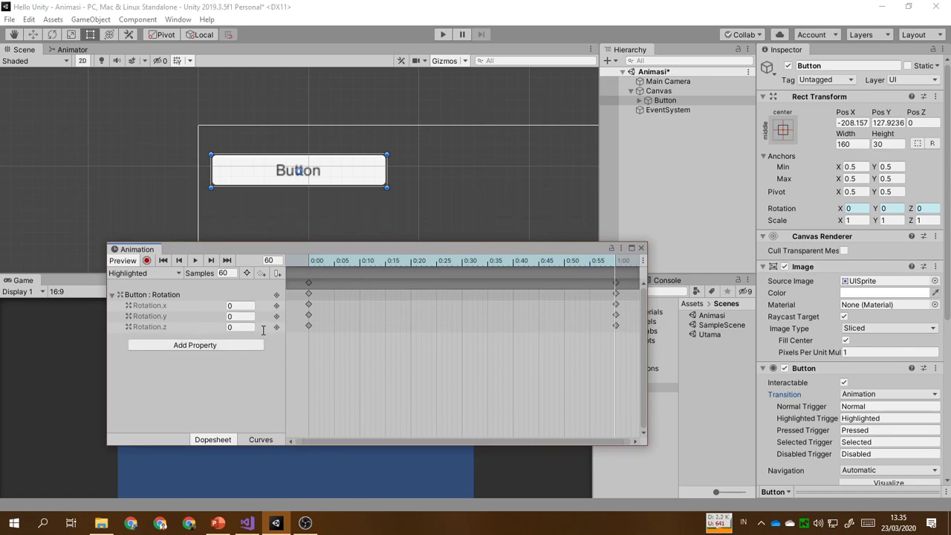
pyautogui.click(240, 328)
pyautogui.write('360')
pyautogui.moveTo(221, 329); pyautogui.dragTo(386, 309)
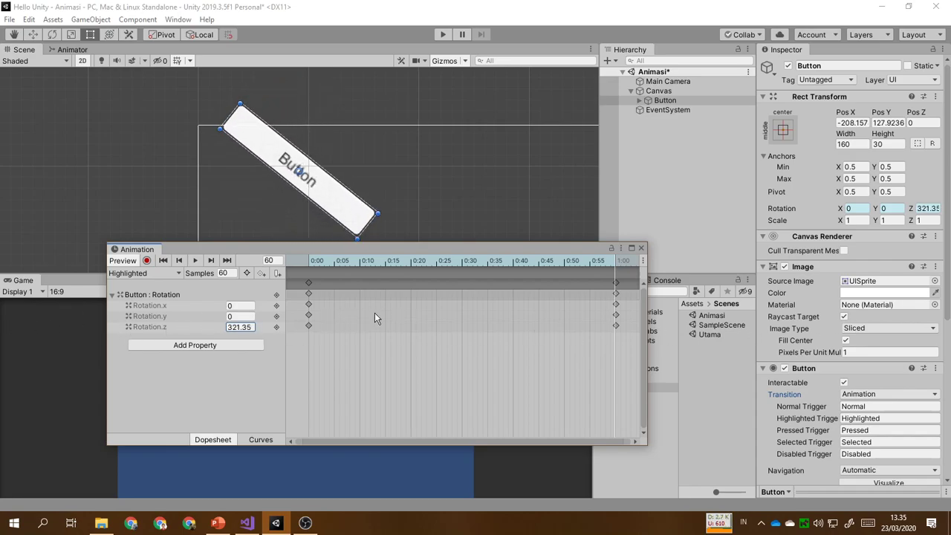
pyautogui.doubleClick(248, 328)
pyautogui.write('360')
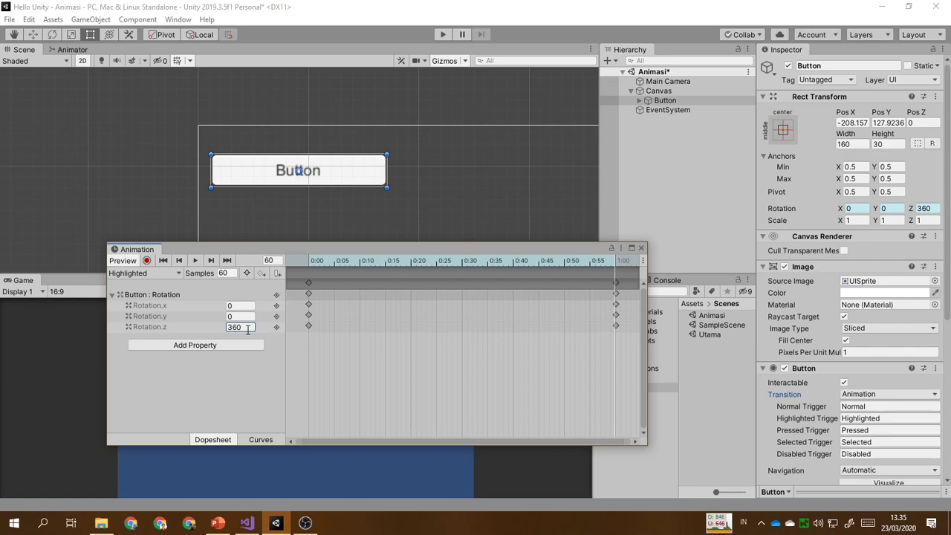
# Turn on keyframe recording for the Highlighted clip and scrub the playhead back to frame 30.
pyautogui.click(147, 261)
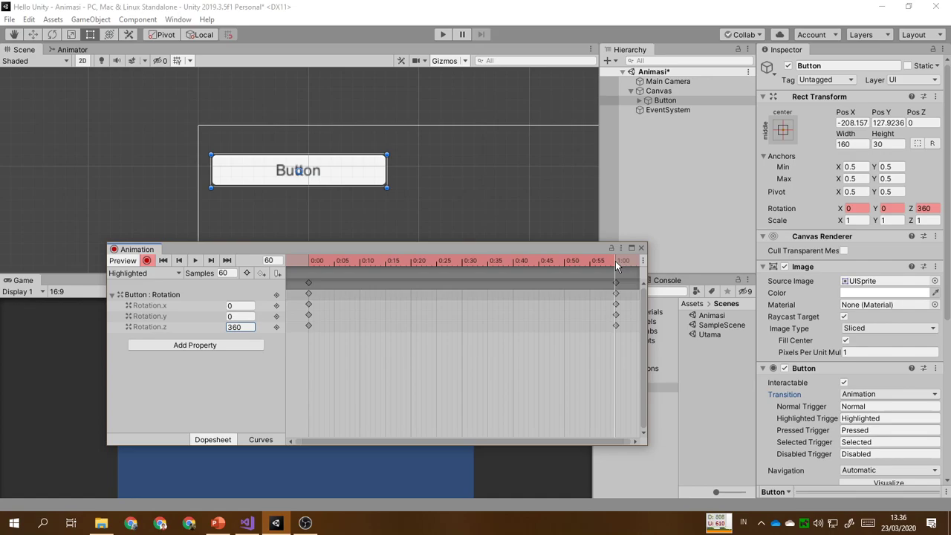
pyautogui.moveTo(615, 261); pyautogui.dragTo(464, 266)
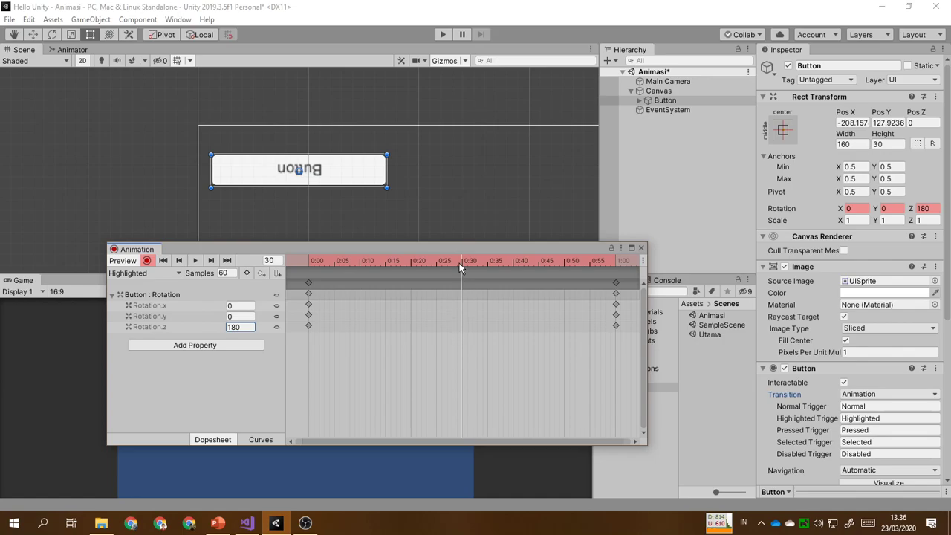
# Rotate the button in the scene to about 270.6 degrees around Z at frame 30, preview the clip, and return the playhead to frame 0.
pyautogui.press('Return')
pyautogui.moveTo(395, 195); pyautogui.dragTo(332, 22)
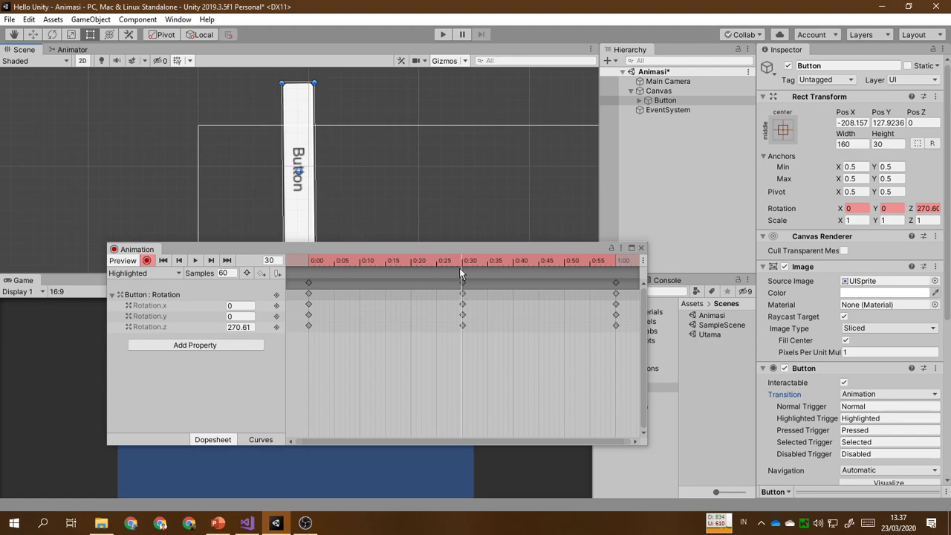
pyautogui.click(191, 267)
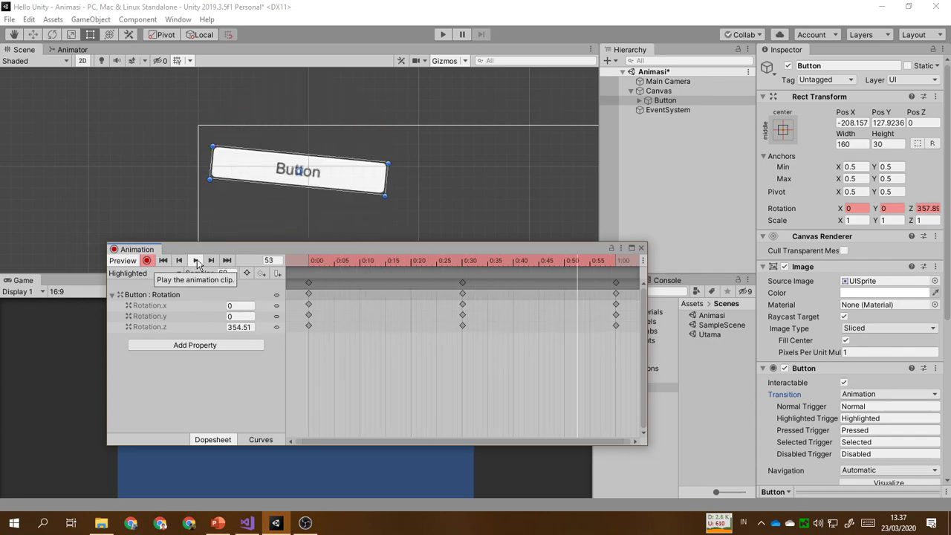
pyautogui.click(195, 260)
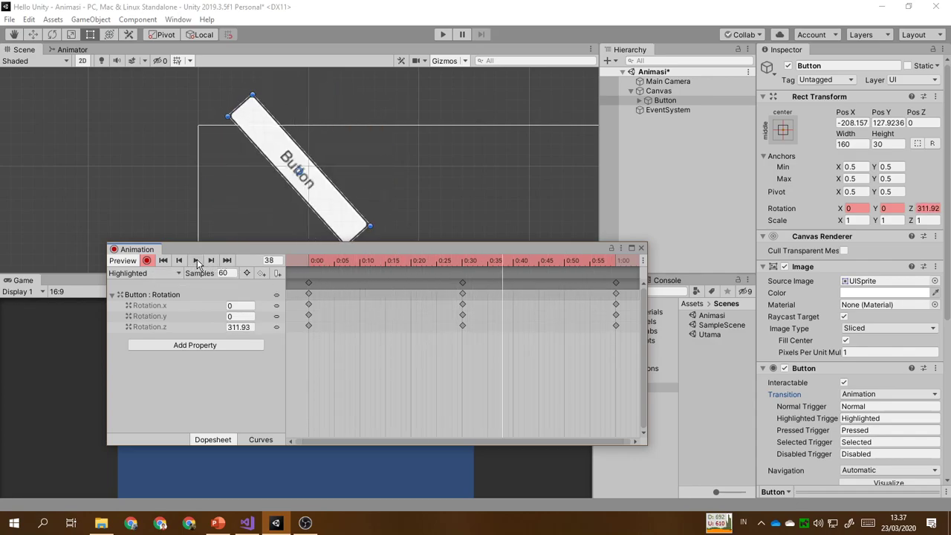
pyautogui.moveTo(503, 262); pyautogui.dragTo(307, 269)
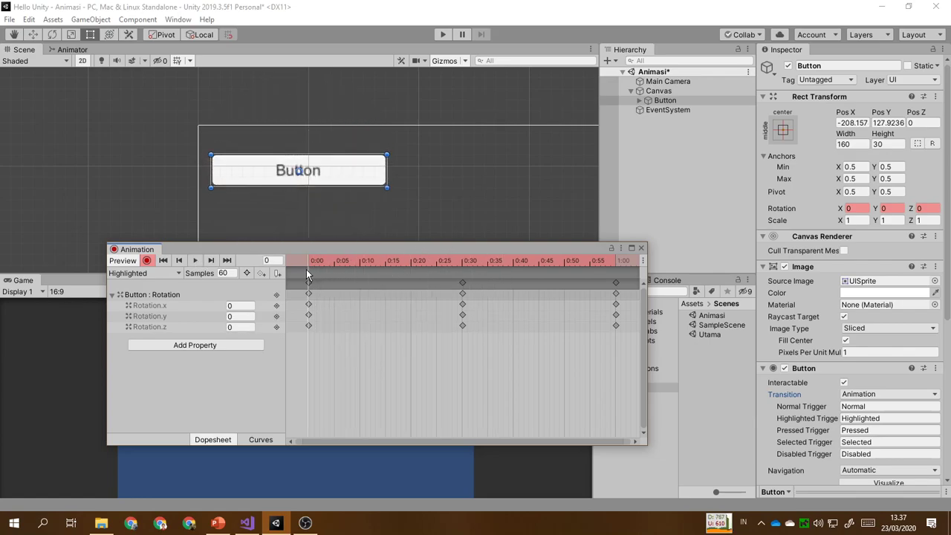
# Delete the rotation keyframes at frame 30 of the Highlighted clip and preview its playback.
pyautogui.click(462, 284)
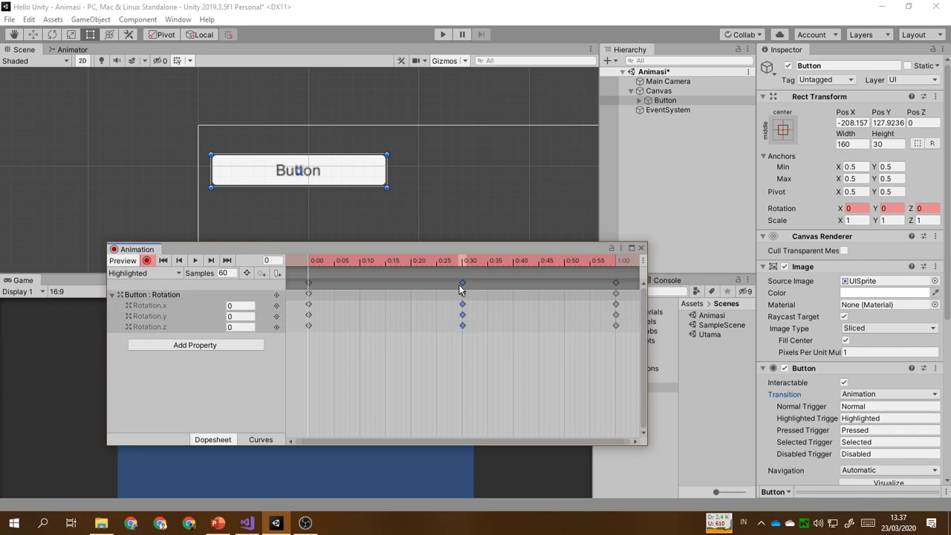
pyautogui.press('Delete')
pyautogui.click(195, 260)
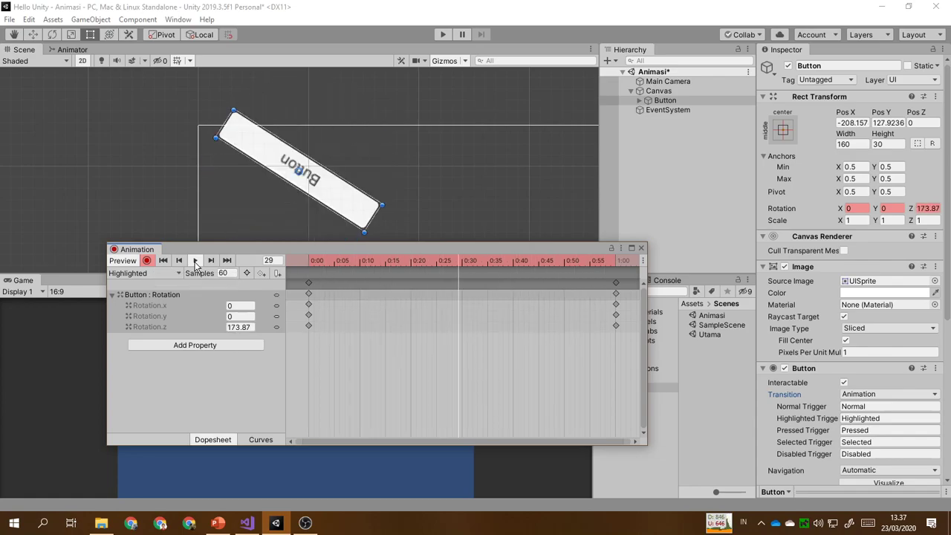
pyautogui.click(194, 260)
# Set the Highlighted clip's Samples to 6 and preview the slowed rotation from frame 0.
pyautogui.click(232, 274)
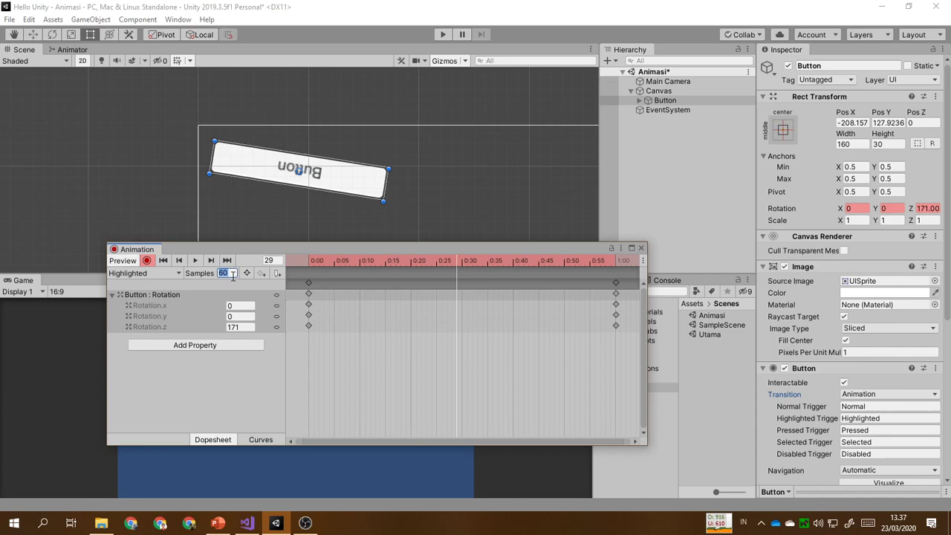
pyautogui.write('6')
pyautogui.press('Return')
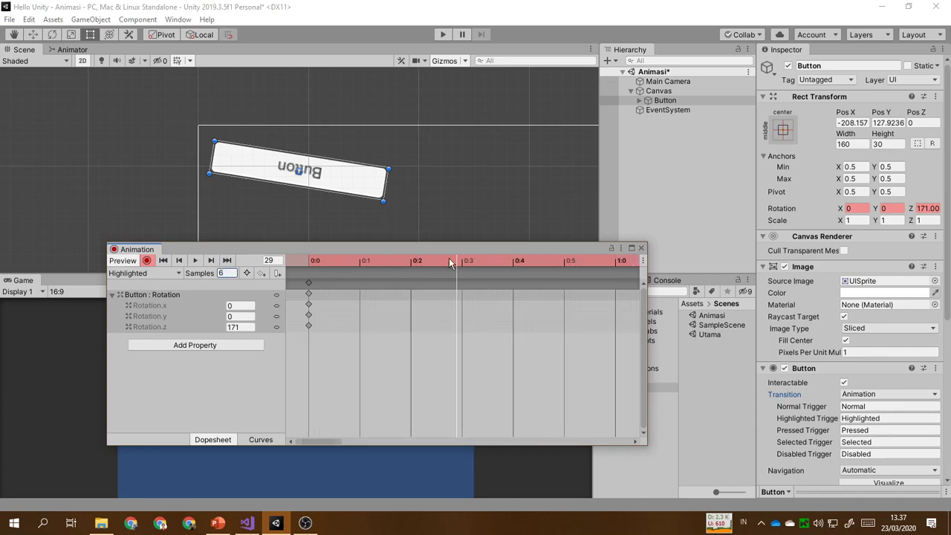
pyautogui.moveTo(459, 260); pyautogui.dragTo(319, 266)
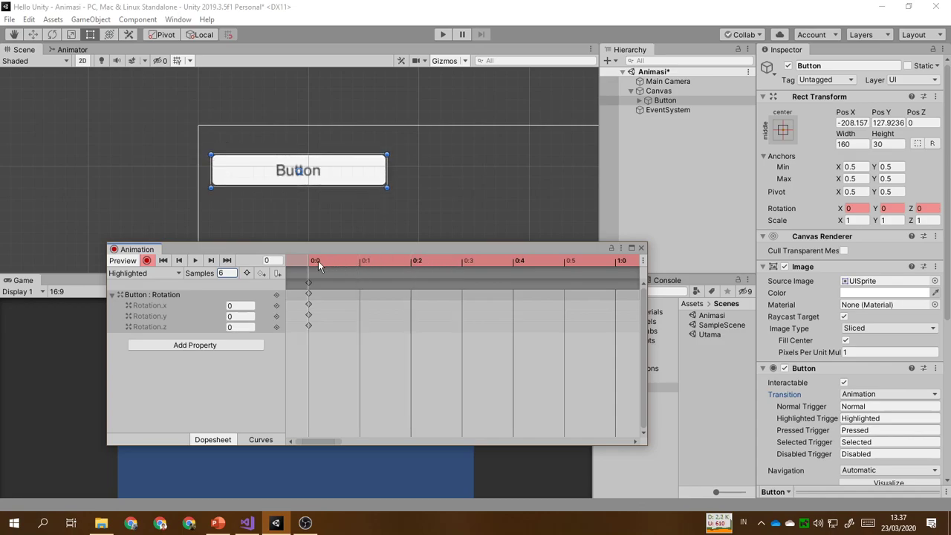
pyautogui.click(196, 261)
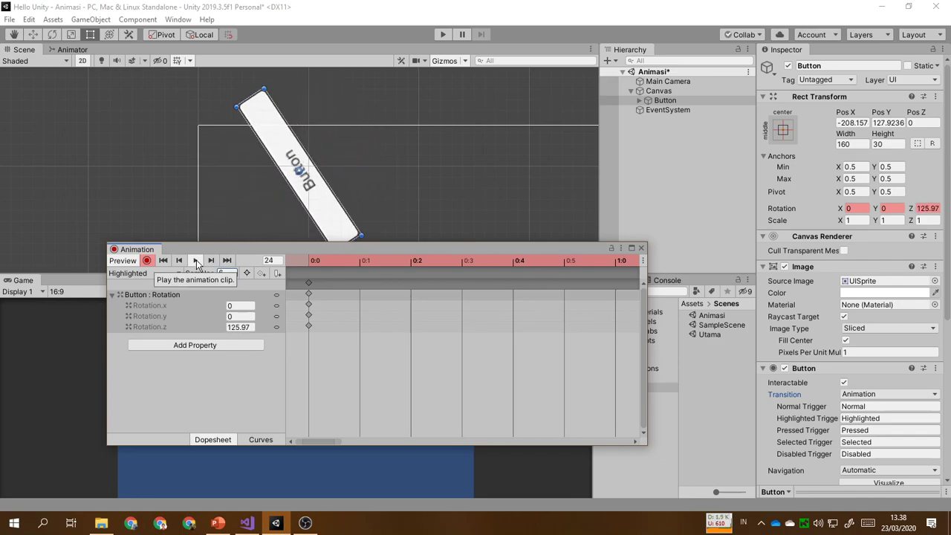
pyautogui.click(196, 259)
# Set the Highlighted clip's Samples to 60 and turn off keyframe recording.
pyautogui.write('60')
pyautogui.press('Return')
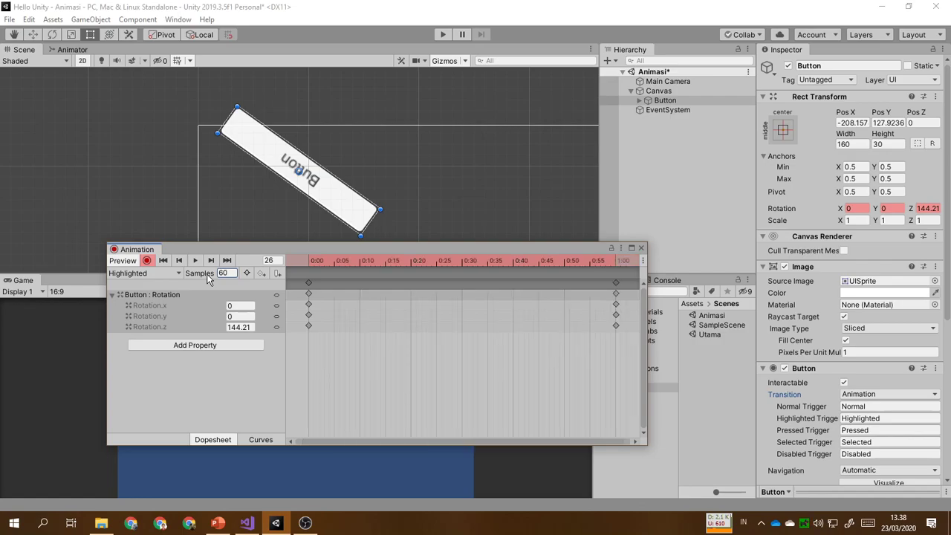
pyautogui.click(147, 261)
pyautogui.click(195, 260)
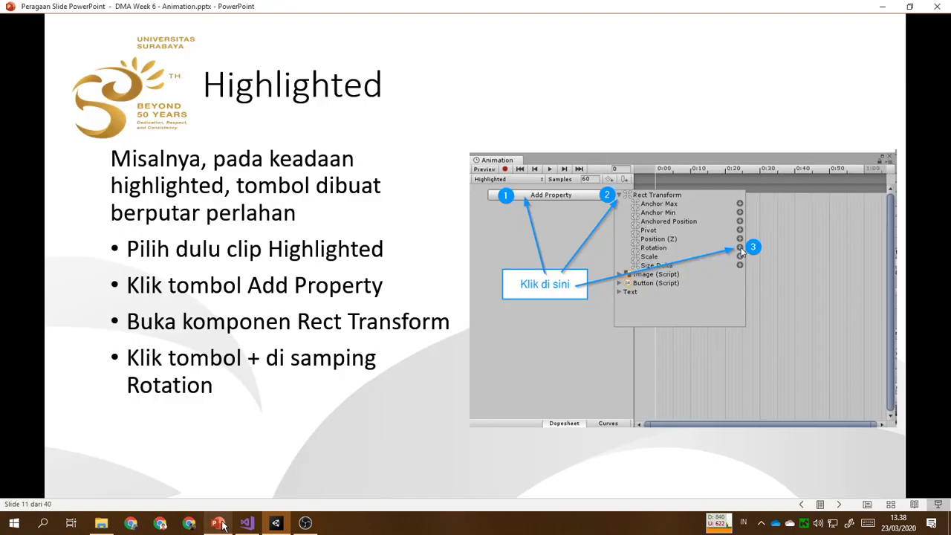
# Switch to PowerPoint and advance the presentation to the Sample slide.
pyautogui.click(218, 522)
pyautogui.press('Right')
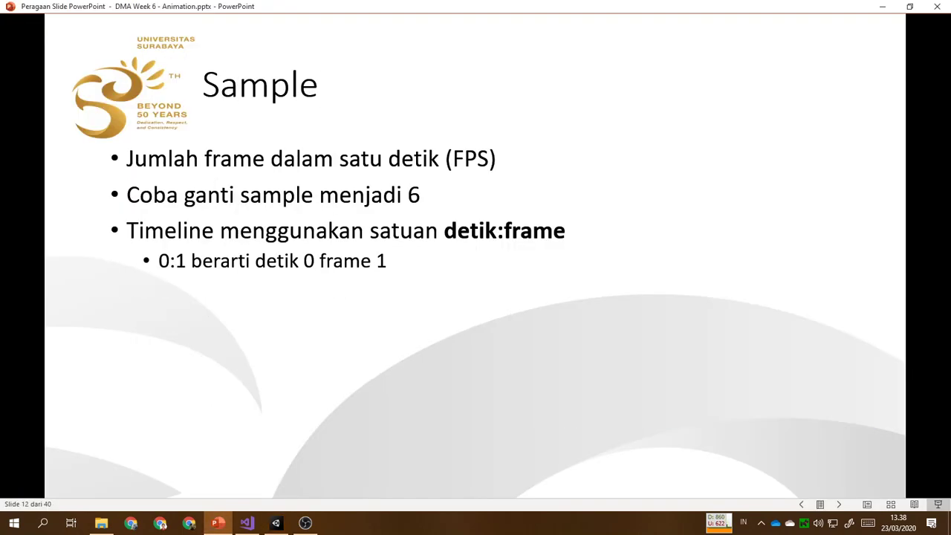